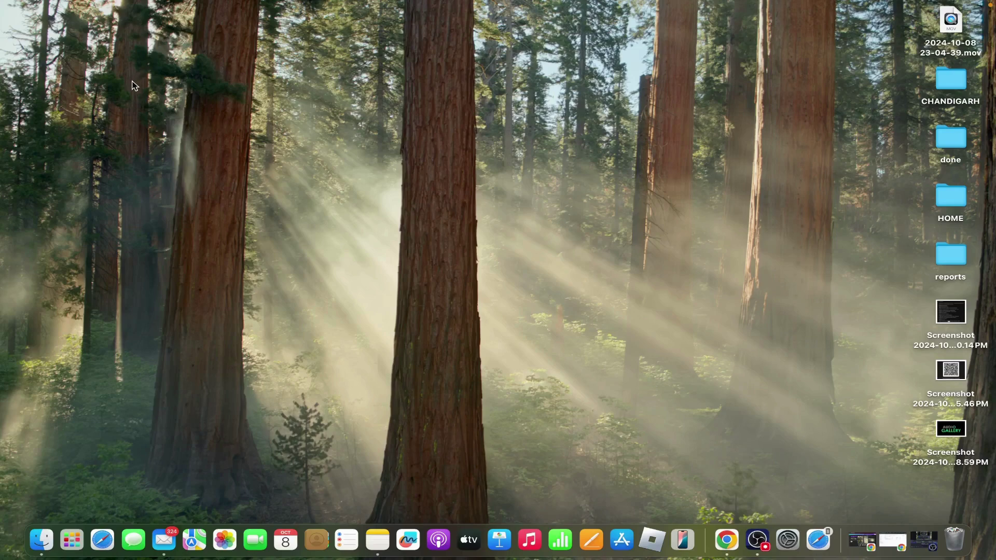
Open System Settings from the Apple menu and go to the Wallpaper pane.
{"action": "left_click", "coordinate": [18, 8]}
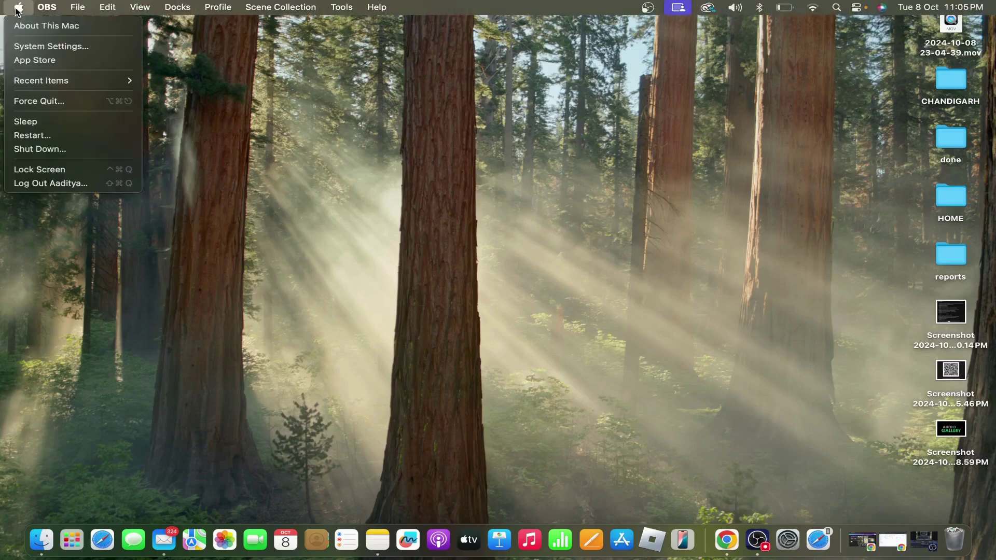
{"action": "left_click", "coordinate": [50, 51]}
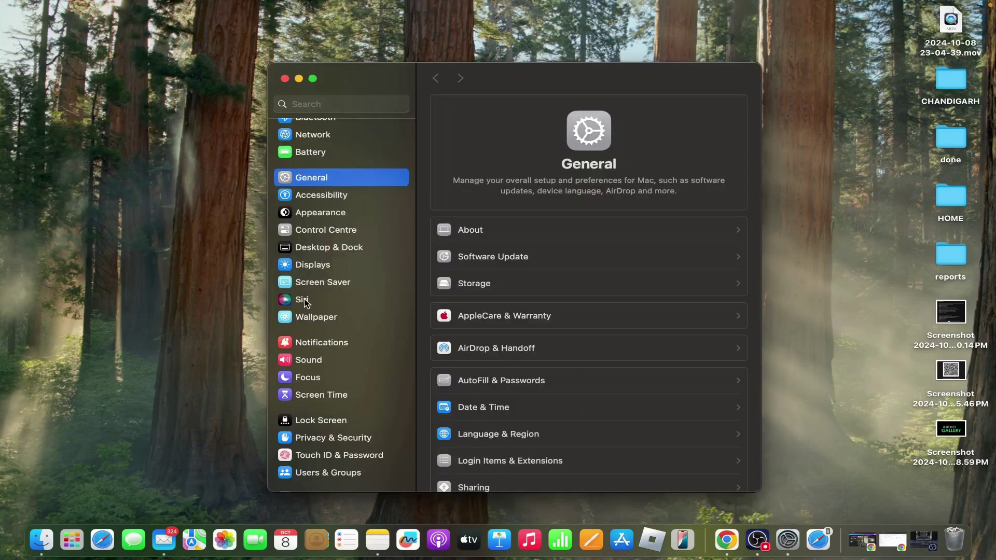
{"action": "left_click", "coordinate": [312, 317]}
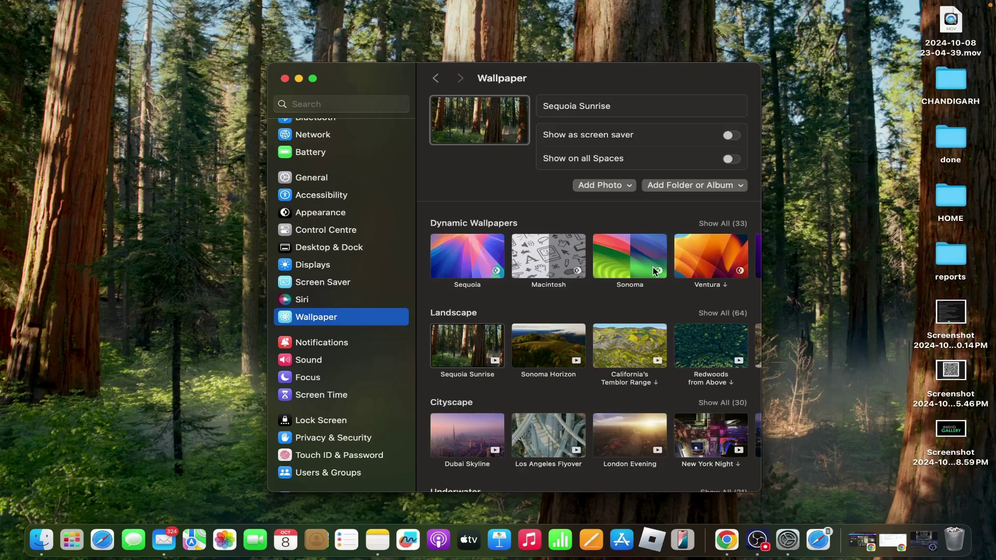
Expand Dynamic Wallpapers with Show All and scroll through all 33 wallpapers.
{"action": "scroll", "coordinate": [656, 268], "scroll_direction": "right", "scroll_amount": 3}
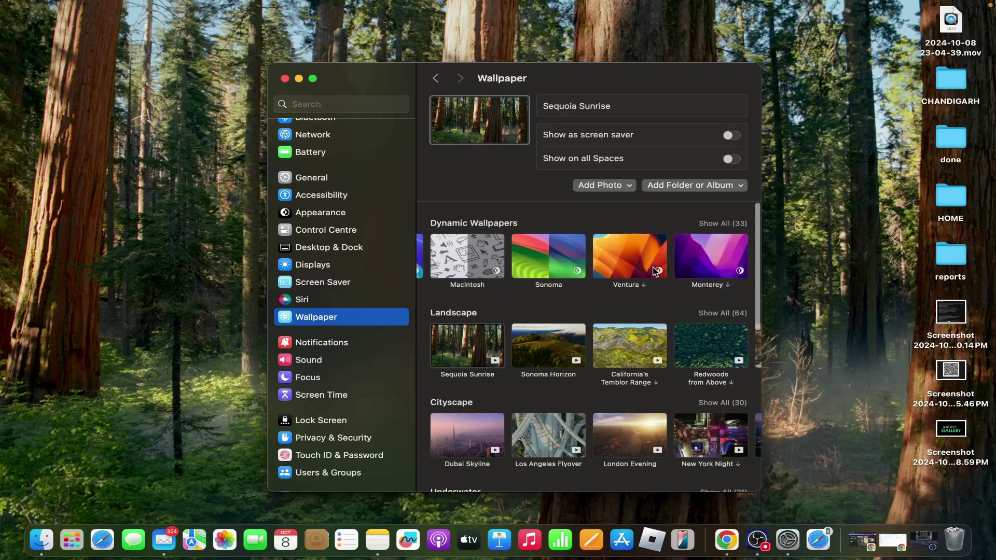
{"action": "left_click", "coordinate": [726, 223]}
{"action": "scroll", "coordinate": [631, 318], "scroll_direction": "down", "scroll_amount": 5}
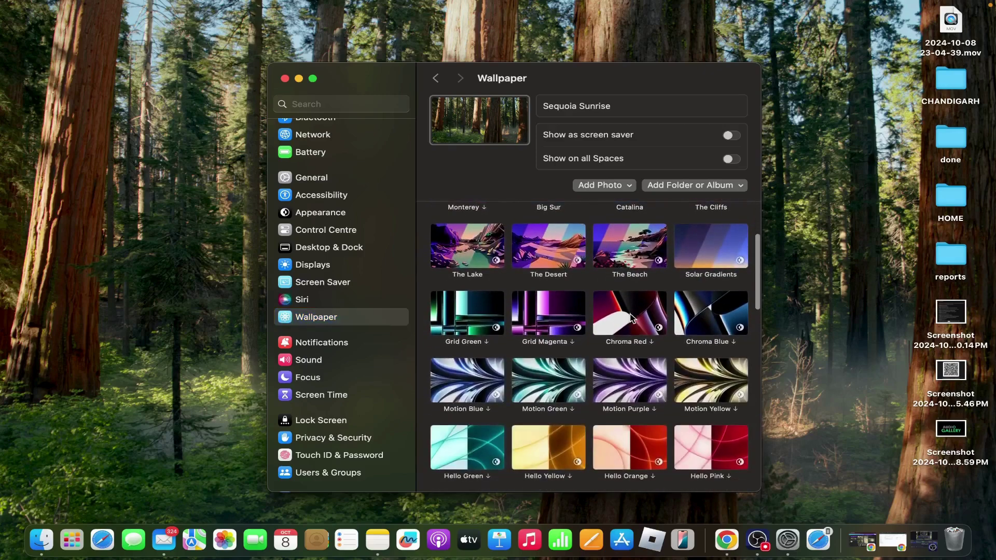
{"action": "scroll", "coordinate": [631, 317], "scroll_direction": "up", "scroll_amount": 3}
{"action": "scroll", "coordinate": [631, 318], "scroll_direction": "down", "scroll_amount": 3}
{"action": "scroll", "coordinate": [632, 318], "scroll_direction": "down", "scroll_amount": 4}
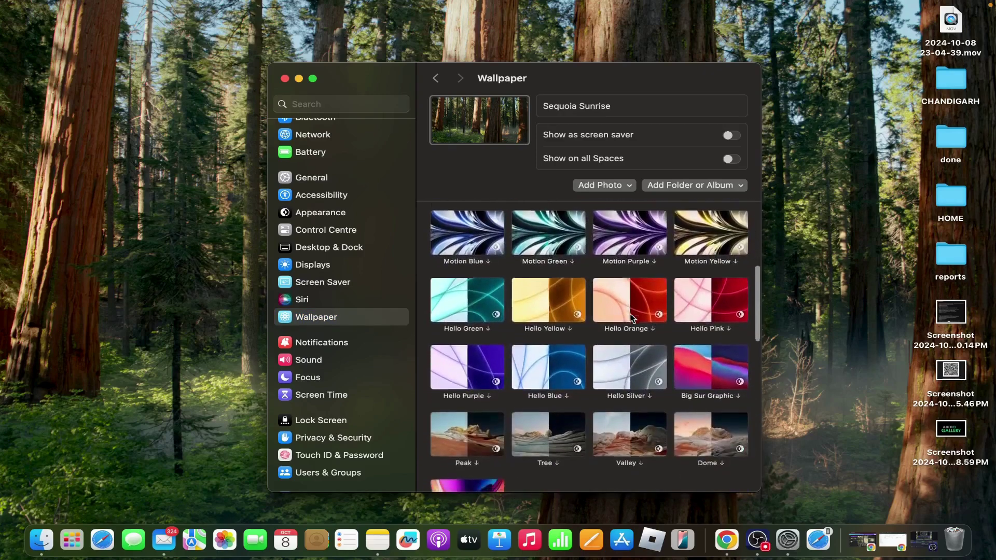
Close the System Settings window, leaving the Sequoia Sunrise forest desktop.
{"action": "left_click", "coordinate": [284, 78]}
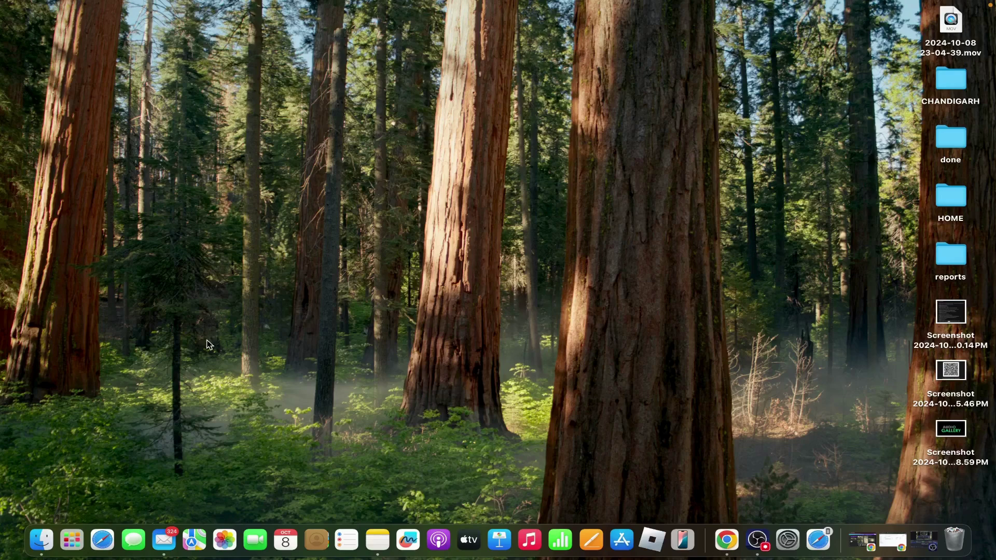
{"action": "left_click", "coordinate": [71, 539]}
{"action": "left_click", "coordinate": [249, 422]}
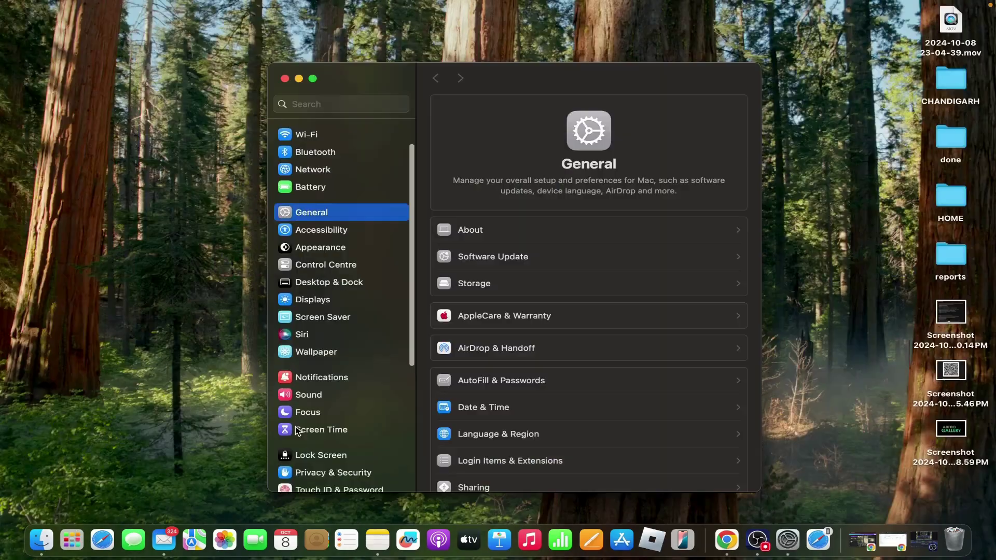
{"action": "scroll", "coordinate": [297, 430], "scroll_direction": "down", "scroll_amount": 2}
{"action": "scroll", "coordinate": [297, 427], "scroll_direction": "down", "scroll_amount": 1}
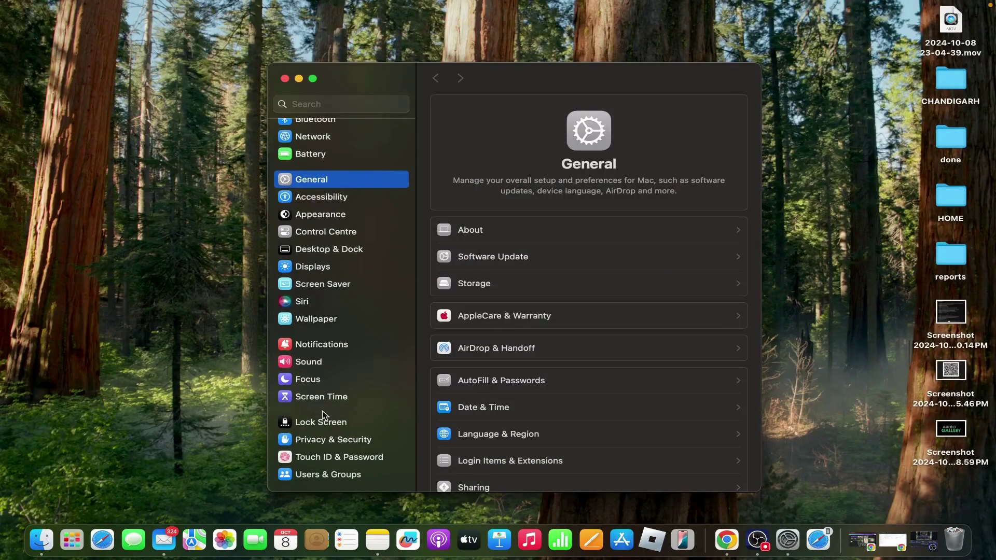
{"action": "left_click", "coordinate": [334, 441]}
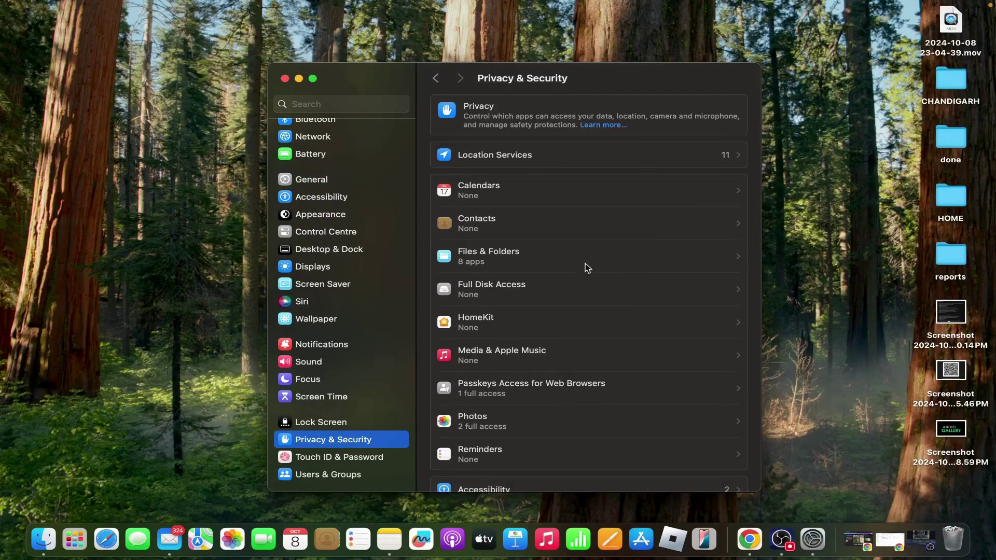
{"action": "left_click", "coordinate": [725, 155]}
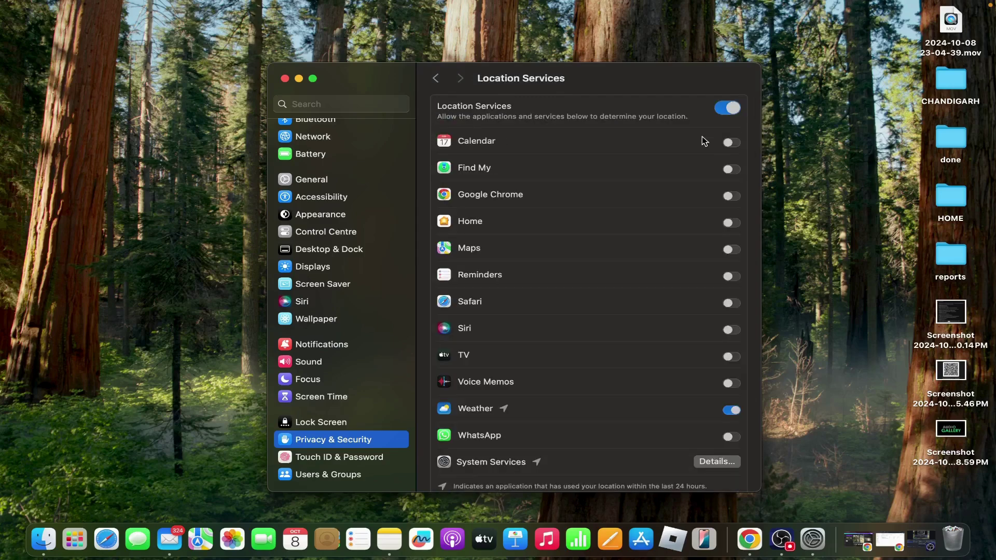
{"action": "scroll", "coordinate": [481, 266], "scroll_direction": "down", "scroll_amount": 2}
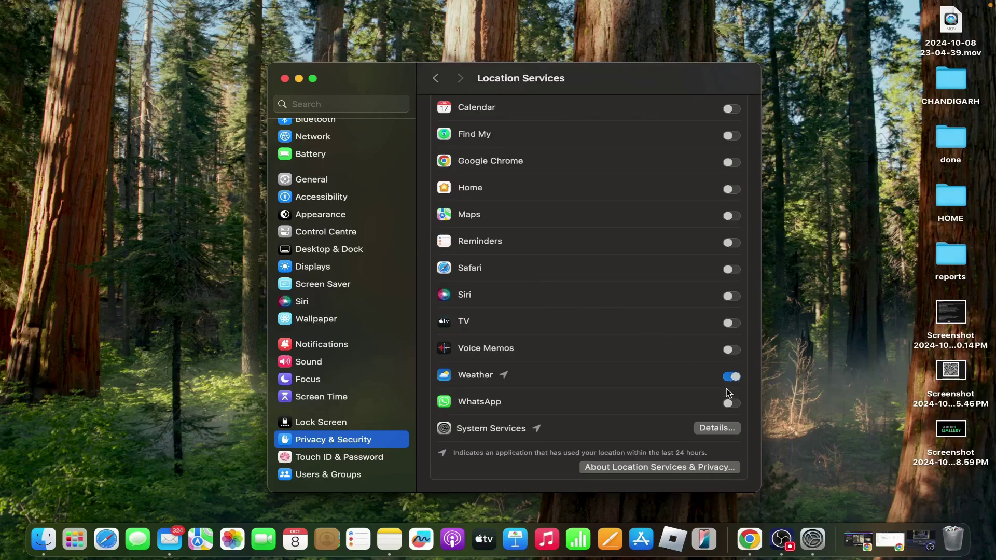
{"action": "left_click", "coordinate": [718, 429]}
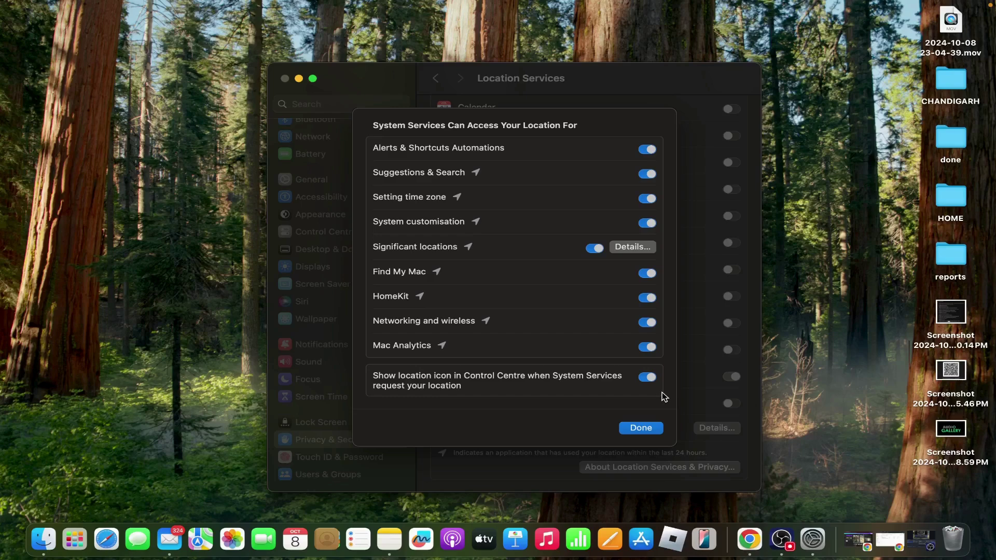
{"action": "left_click", "coordinate": [636, 429]}
{"action": "left_click", "coordinate": [285, 79]}
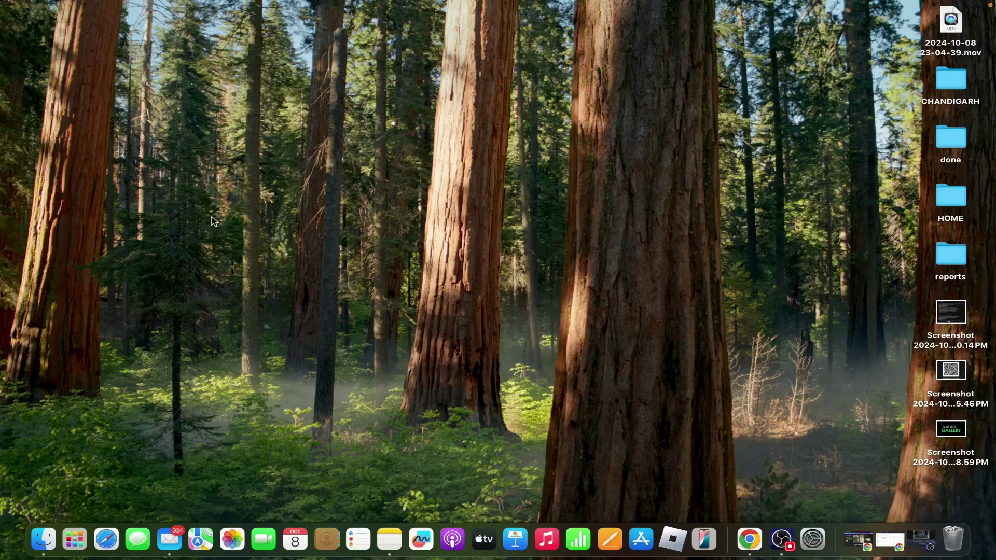
Enable 'Set time zone automatically using your current location' in Date & Time, then quit System Settings.
{"action": "left_click", "coordinate": [74, 541]}
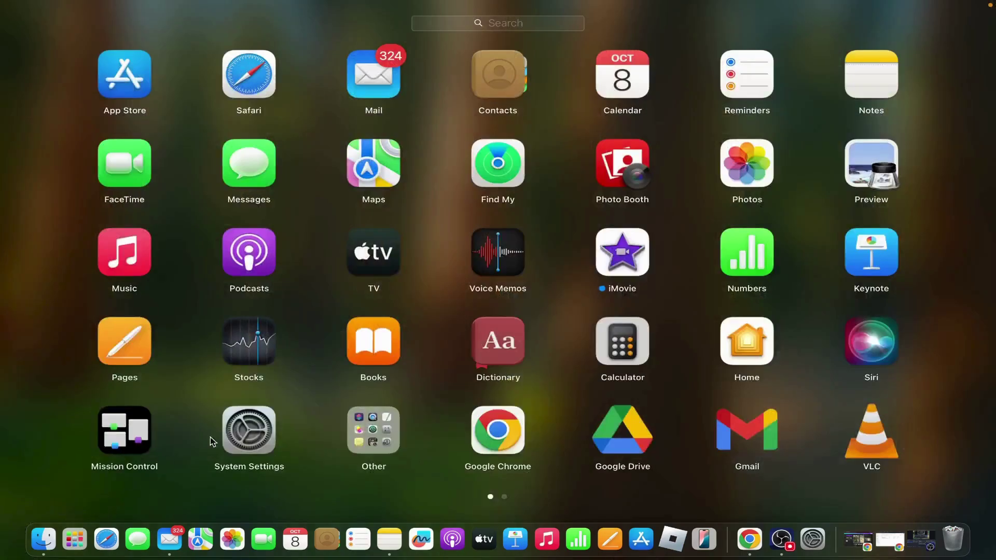
{"action": "left_click", "coordinate": [244, 431]}
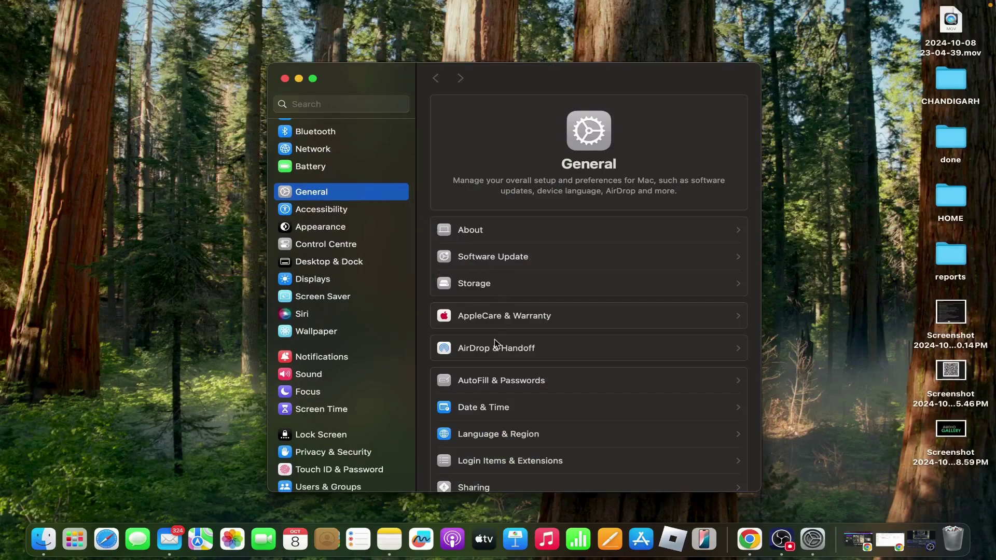
{"action": "left_click", "coordinate": [666, 413]}
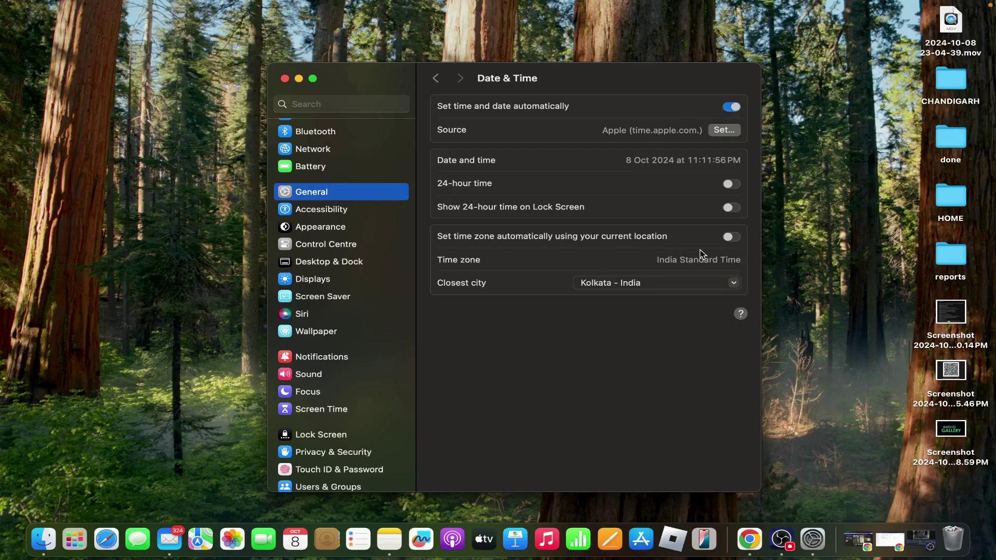
{"action": "left_click", "coordinate": [730, 237]}
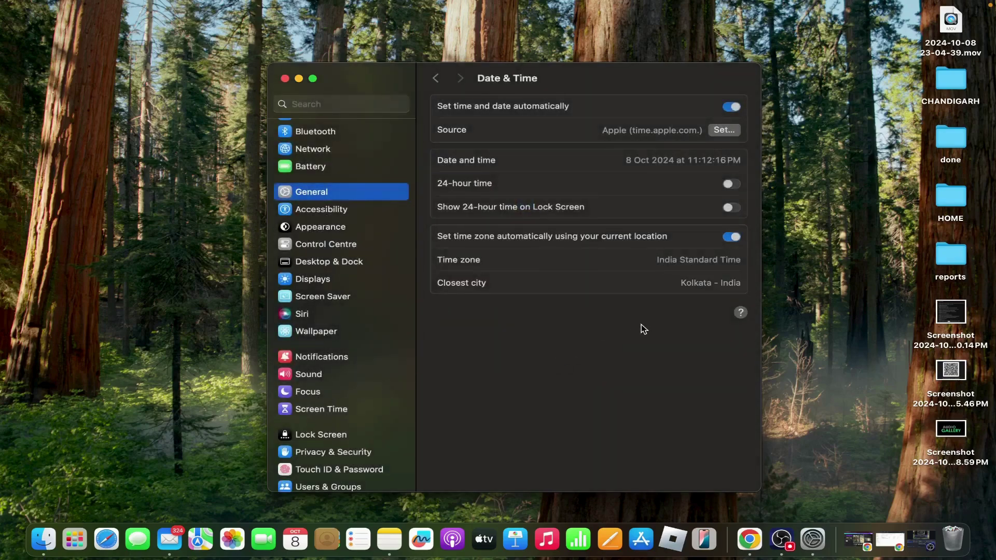
{"action": "key", "text": "super+q"}
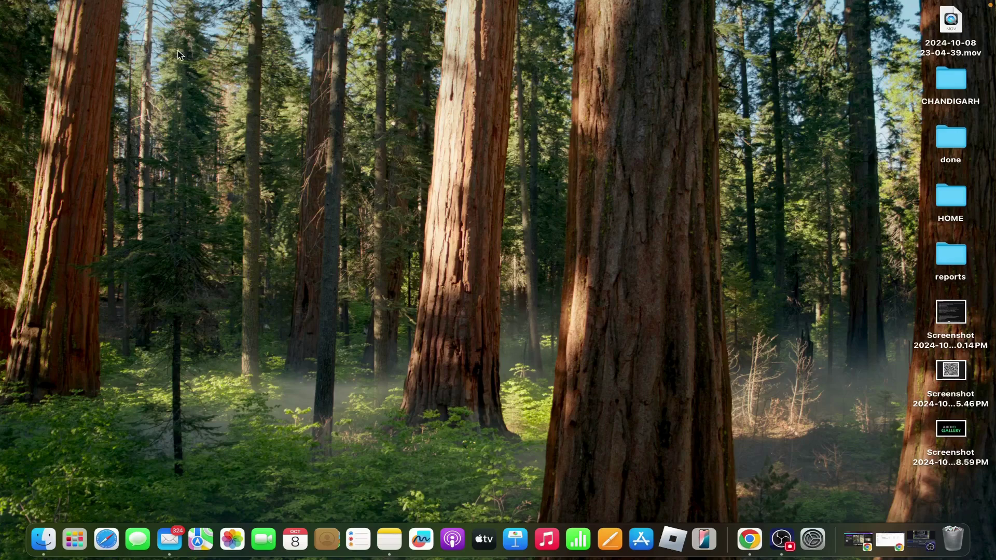
Restart the Mac from the Apple menu, confirming Restart in the prompt.
{"action": "left_click", "coordinate": [18, 8]}
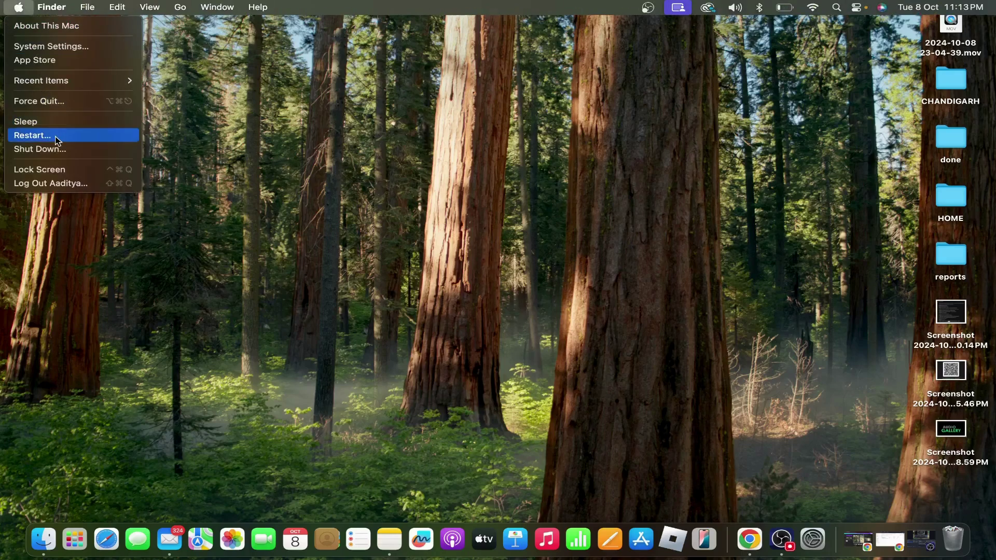
{"action": "left_click", "coordinate": [32, 135]}
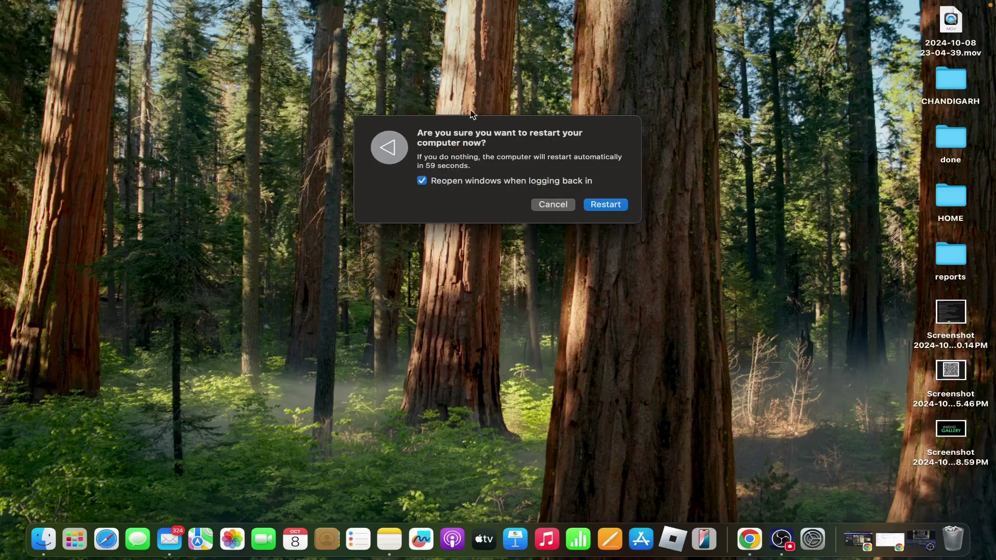
{"action": "left_click", "coordinate": [600, 205]}
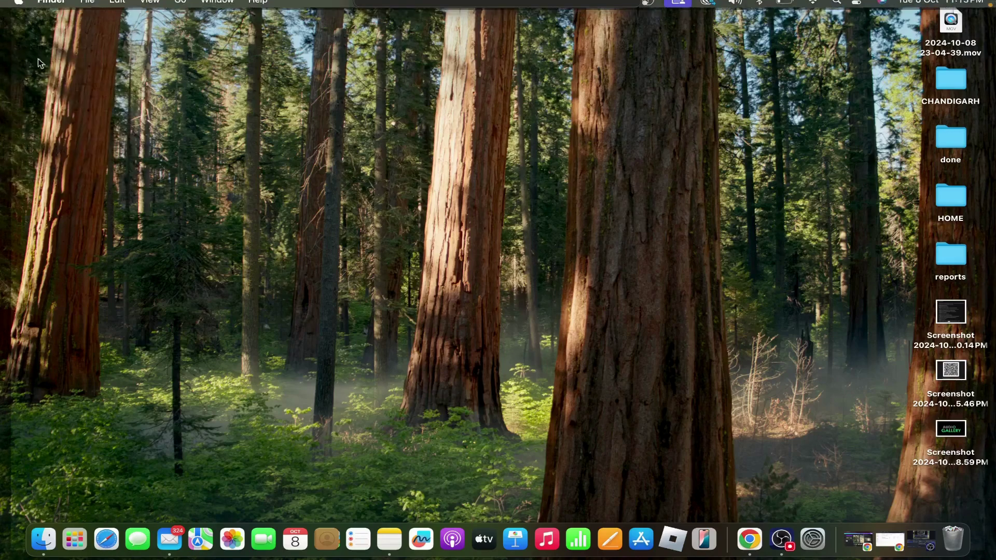
{"action": "left_click", "coordinate": [18, 6]}
{"action": "left_click", "coordinate": [52, 42]}
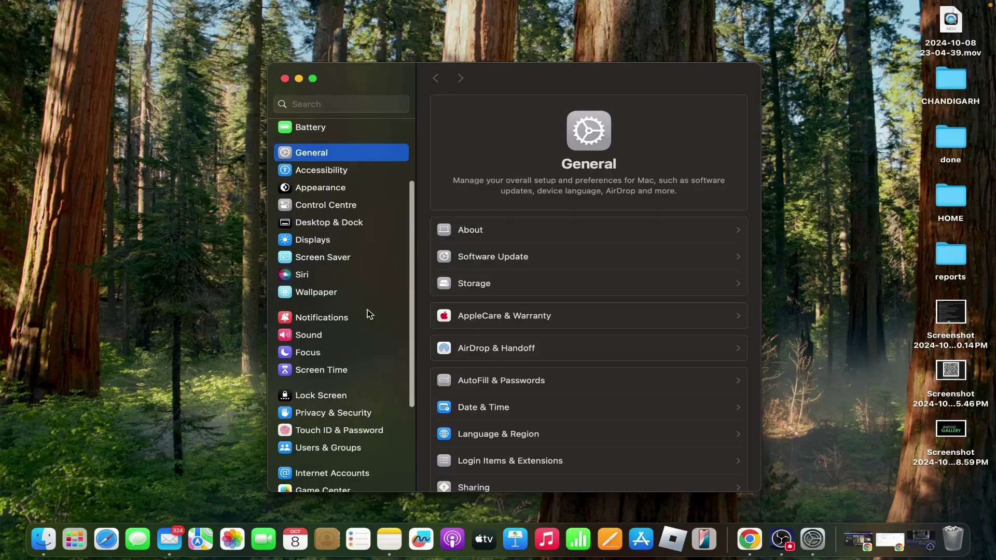
{"action": "left_click", "coordinate": [332, 294]}
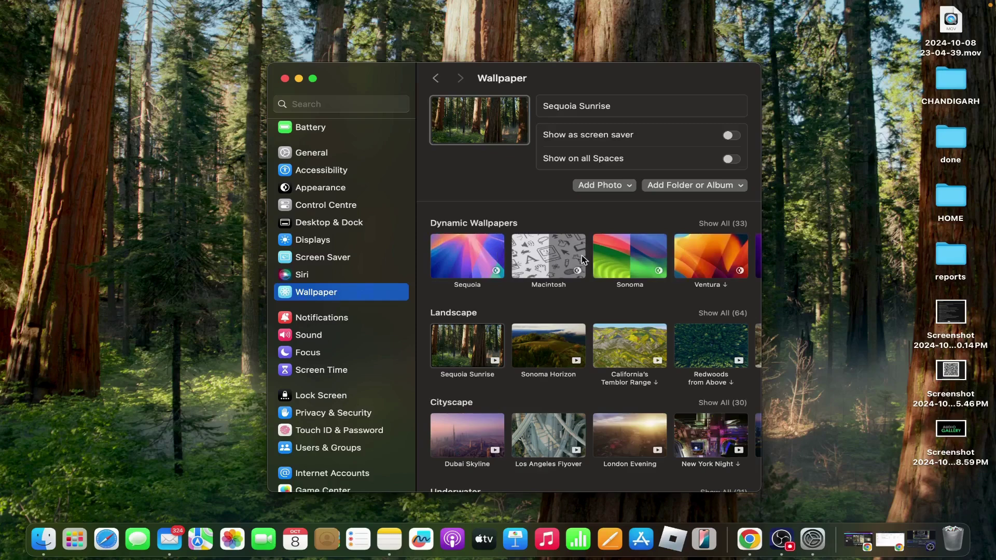
{"action": "left_click", "coordinate": [285, 79]}
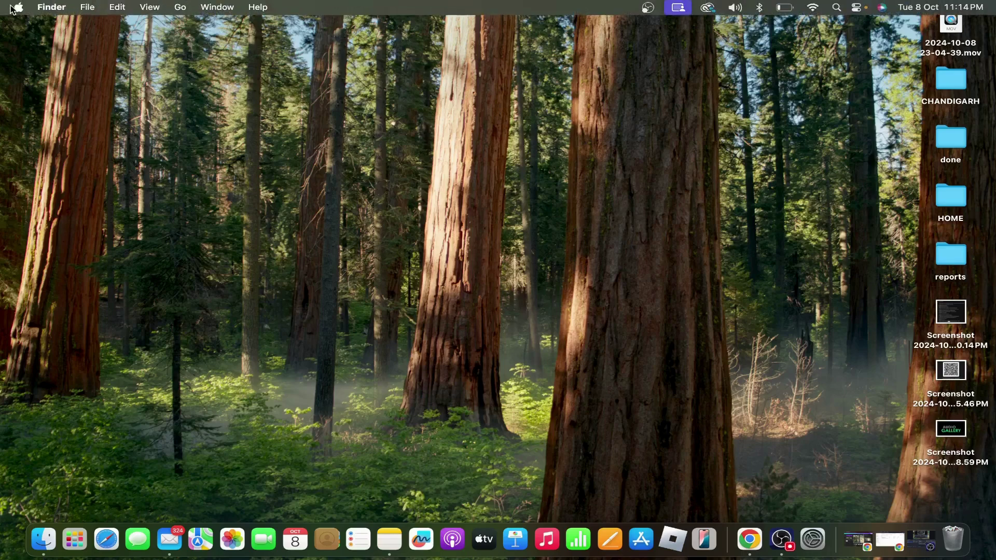
{"action": "left_click", "coordinate": [18, 7]}
{"action": "left_click", "coordinate": [47, 48]}
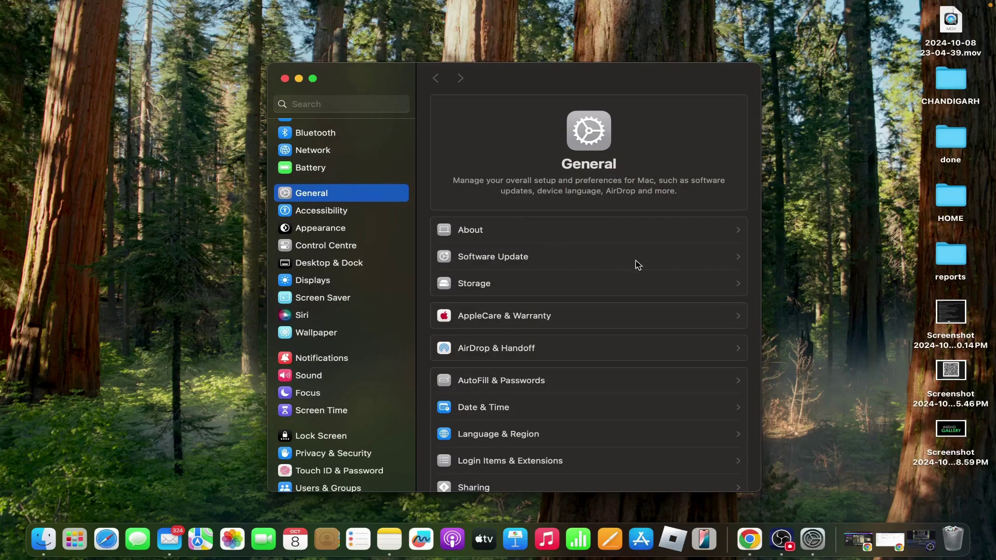
{"action": "left_click", "coordinate": [727, 257]}
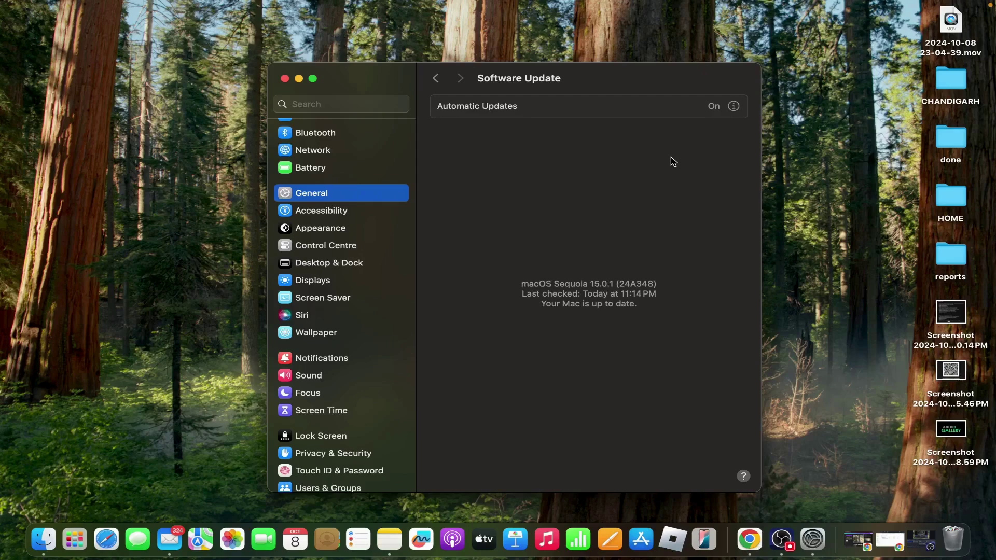
{"action": "key", "text": "super+w"}
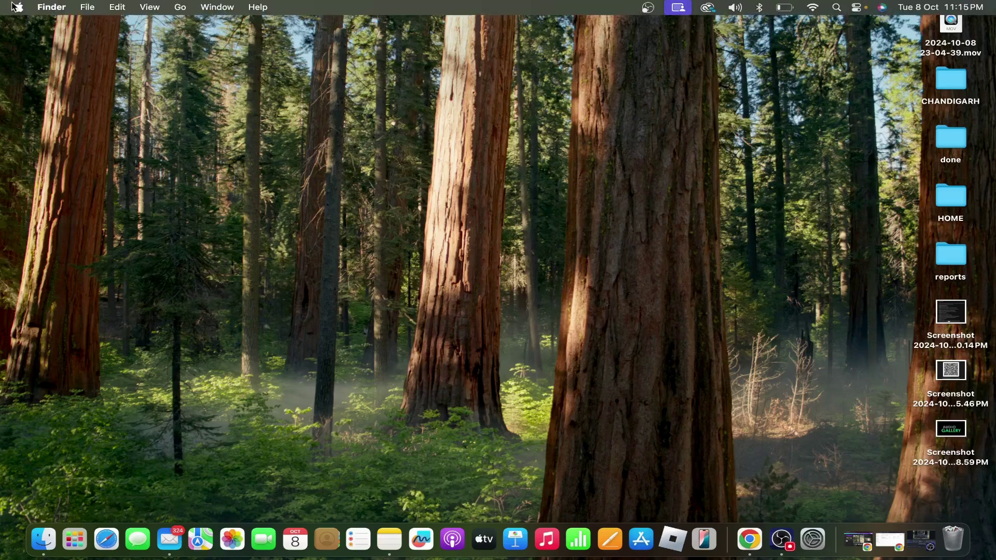
{"action": "left_click", "coordinate": [15, 7]}
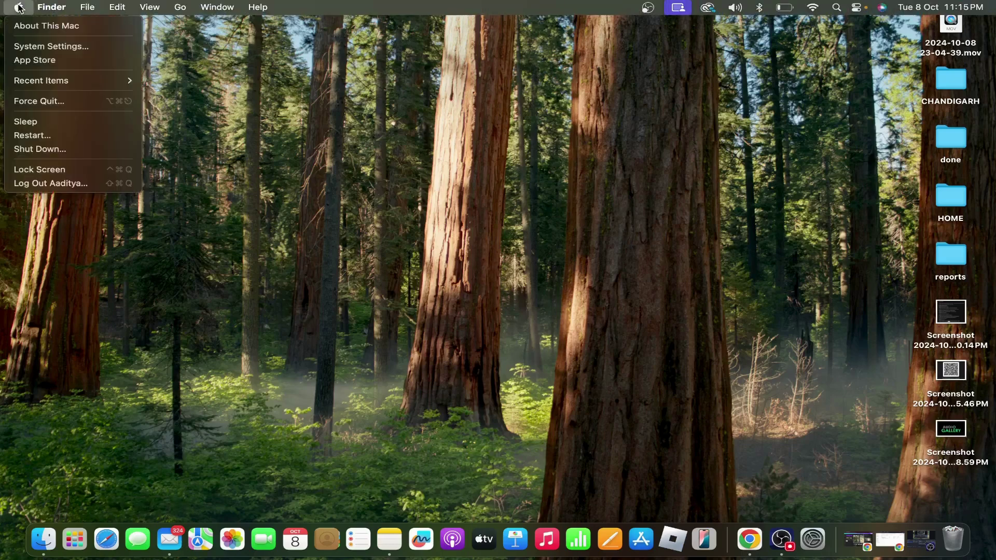
{"action": "left_click", "coordinate": [53, 48]}
{"action": "left_click", "coordinate": [317, 299]}
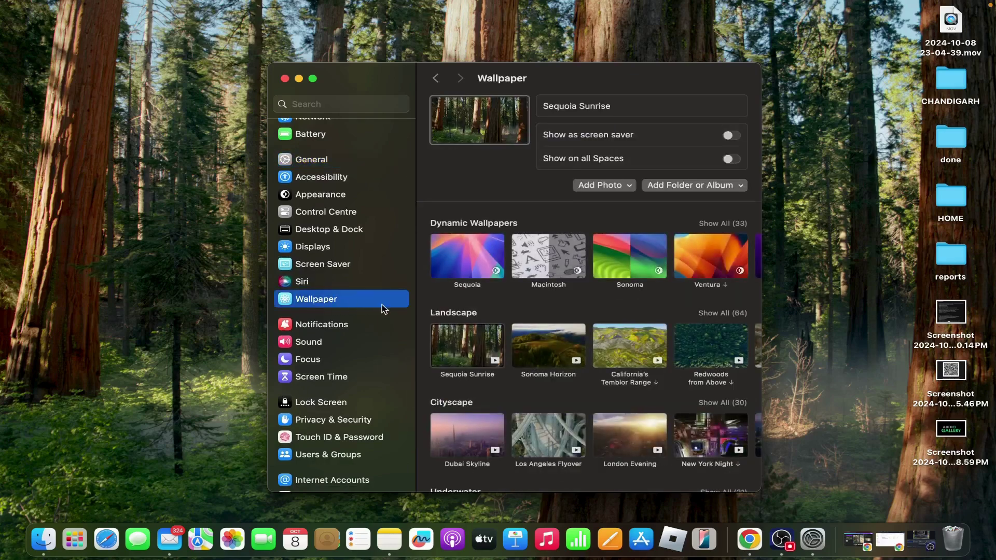
{"action": "left_click", "coordinate": [722, 313]}
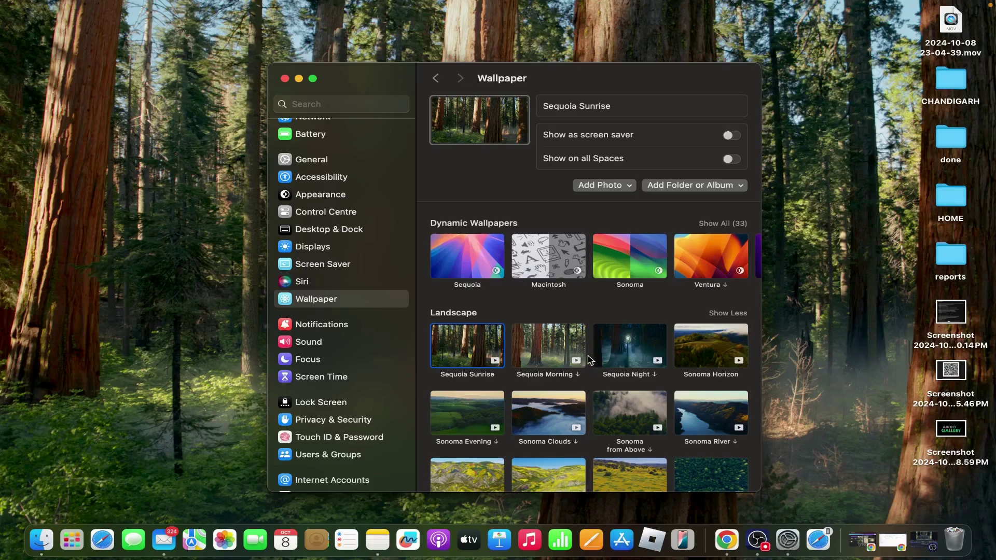
{"action": "left_click", "coordinate": [604, 354]}
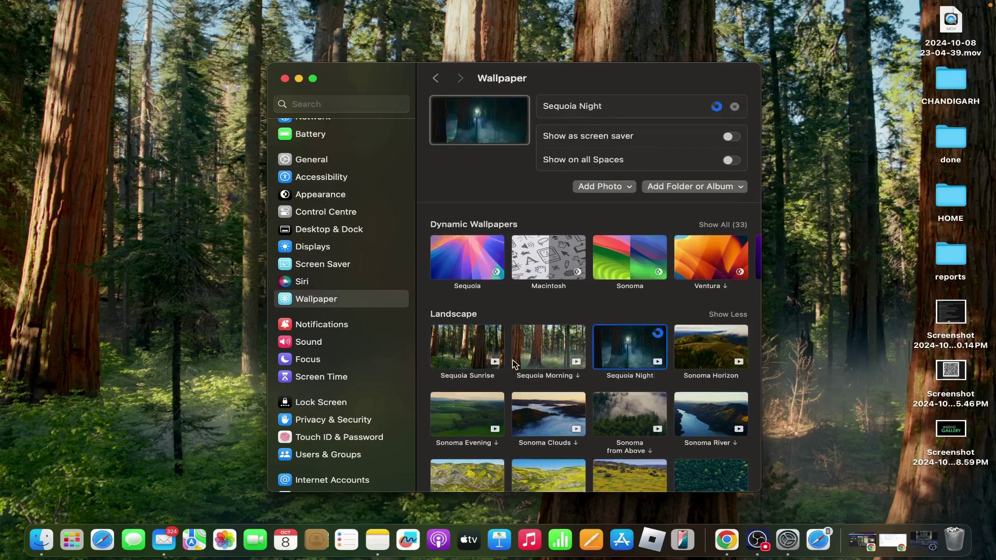
{"action": "left_click", "coordinate": [487, 367]}
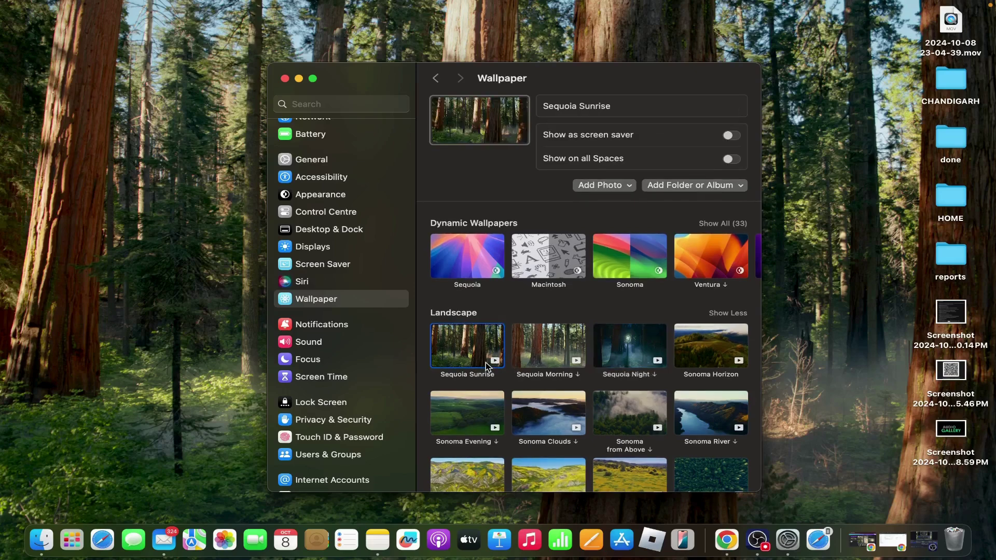
{"action": "left_click", "coordinate": [284, 78]}
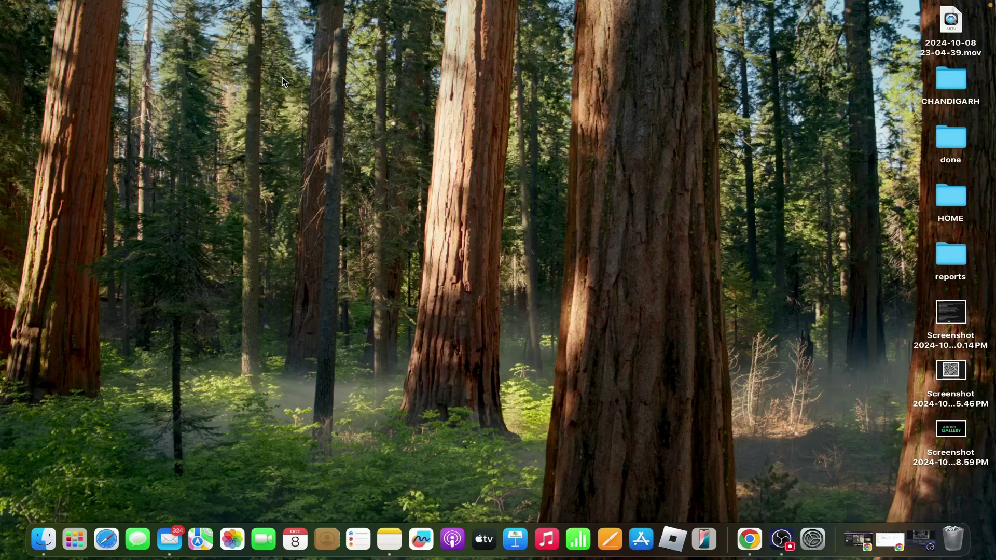
Pick Sequoia Morning under Landscape in the Wallpaper pane and close System Settings.
{"action": "scroll", "coordinate": [291, 247], "scroll_direction": "down", "scroll_amount": 4}
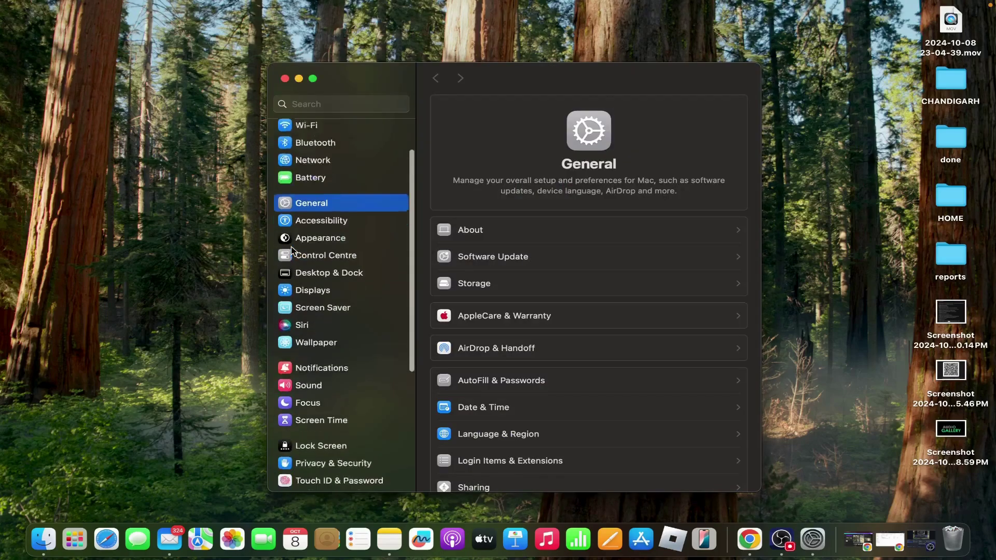
{"action": "left_click", "coordinate": [312, 291]}
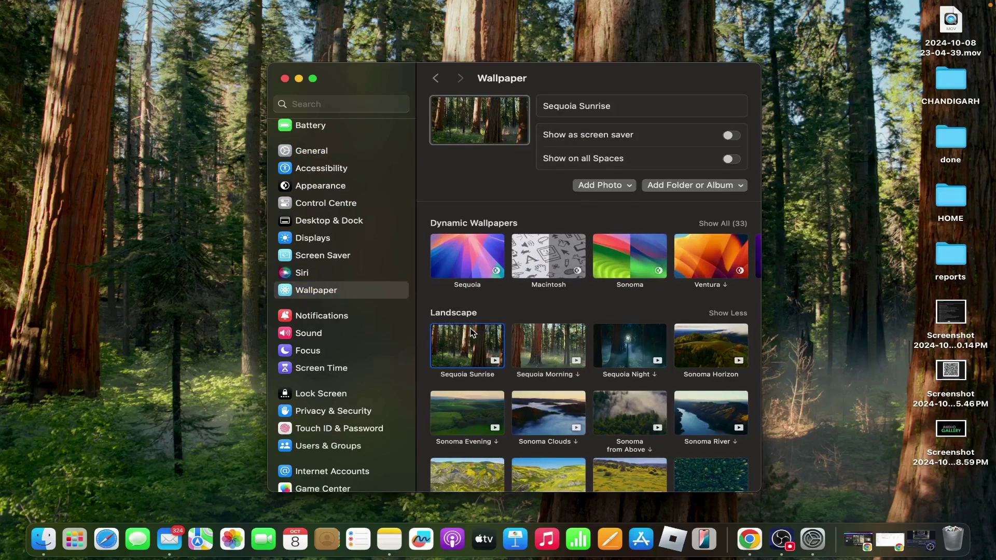
{"action": "left_click", "coordinate": [558, 347]}
{"action": "left_click", "coordinate": [285, 79]}
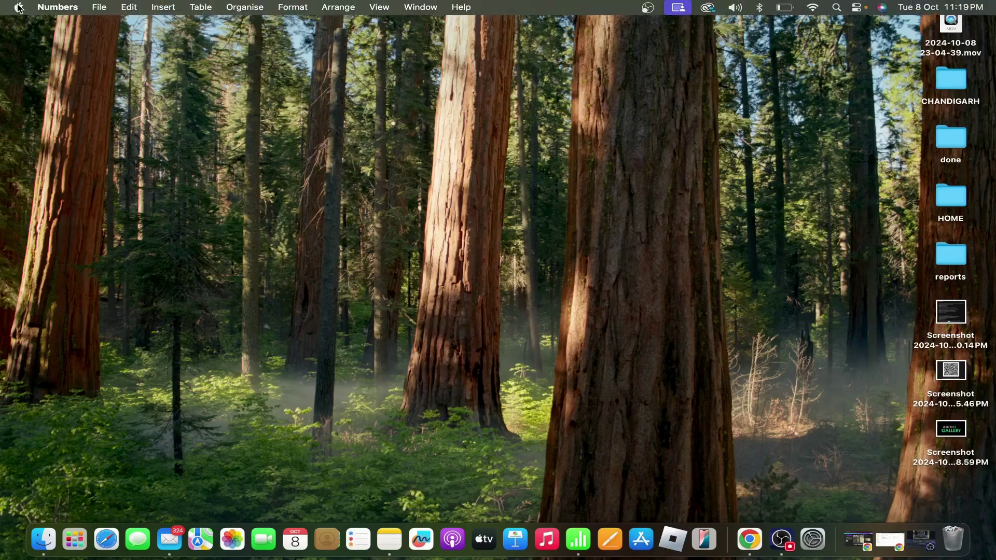
Reopen System Settings from the Apple menu and show the built-in display's Displays pane.
{"action": "left_click", "coordinate": [19, 7]}
{"action": "left_click", "coordinate": [46, 43]}
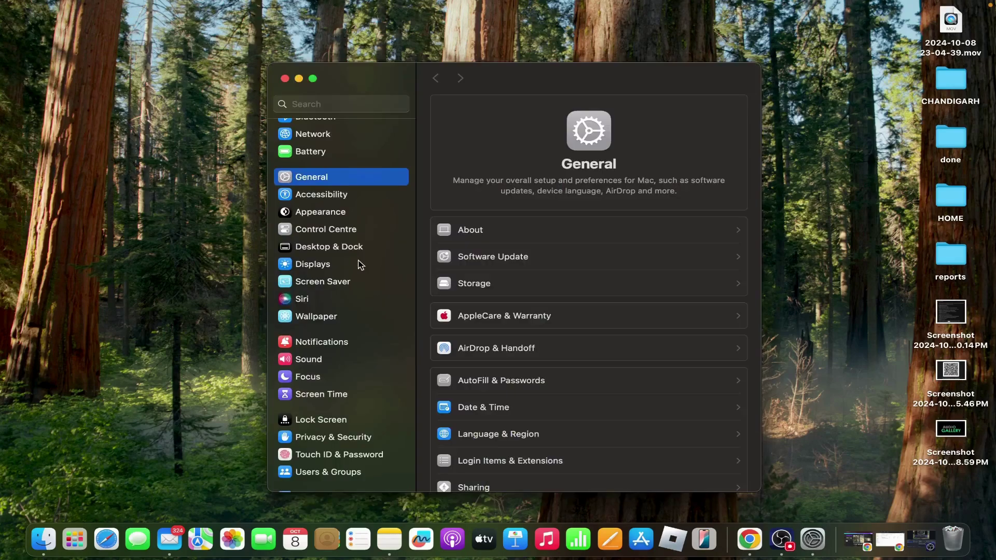
{"action": "left_click", "coordinate": [337, 266]}
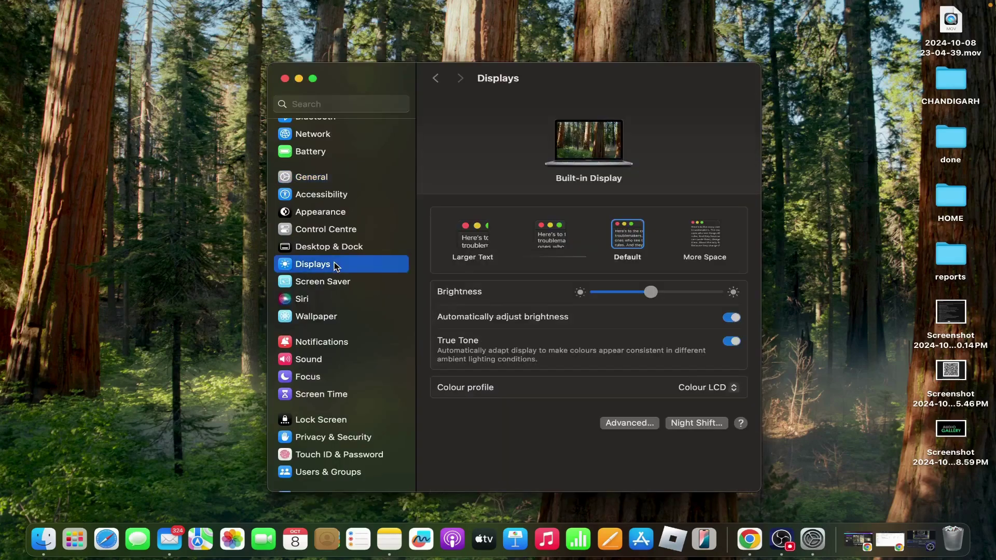